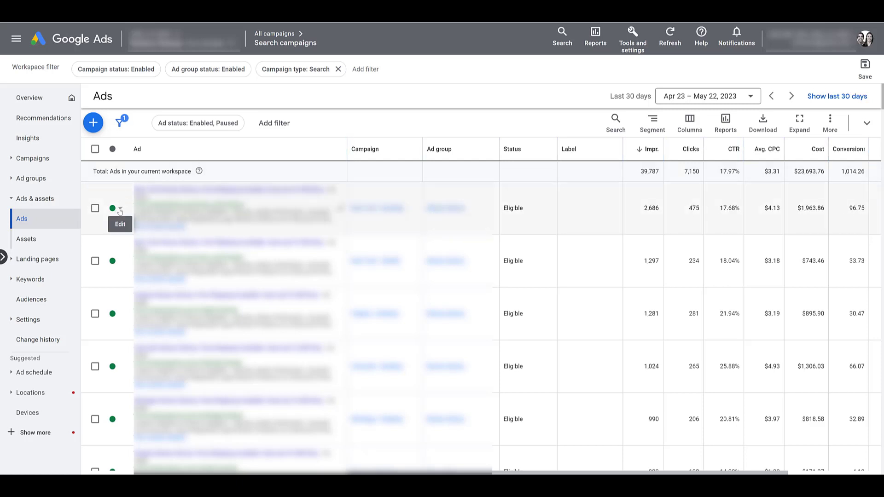
Show the Enable/Pause/Remove status menu for the first ad in the list.
{"action": "left_click", "coordinate": [120, 210]}
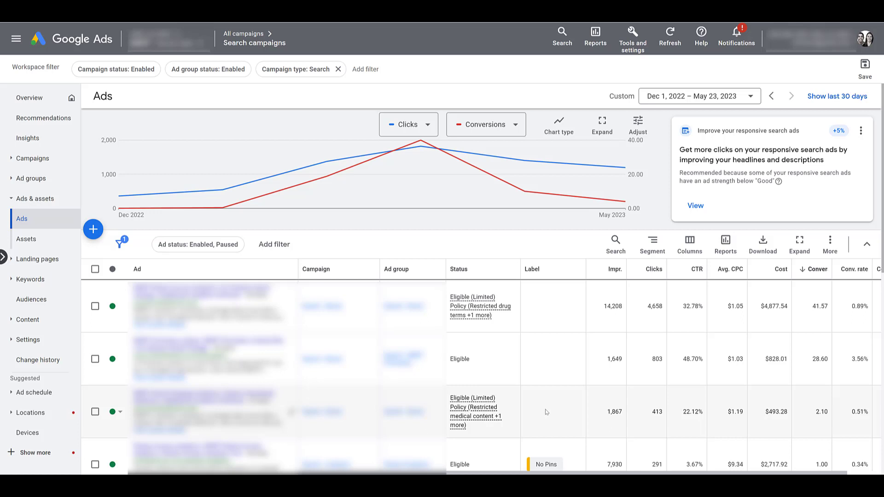
Display the policy details card for the third row's Eligible (Limited) ad.
{"action": "mouse_move", "coordinate": [487, 399]}
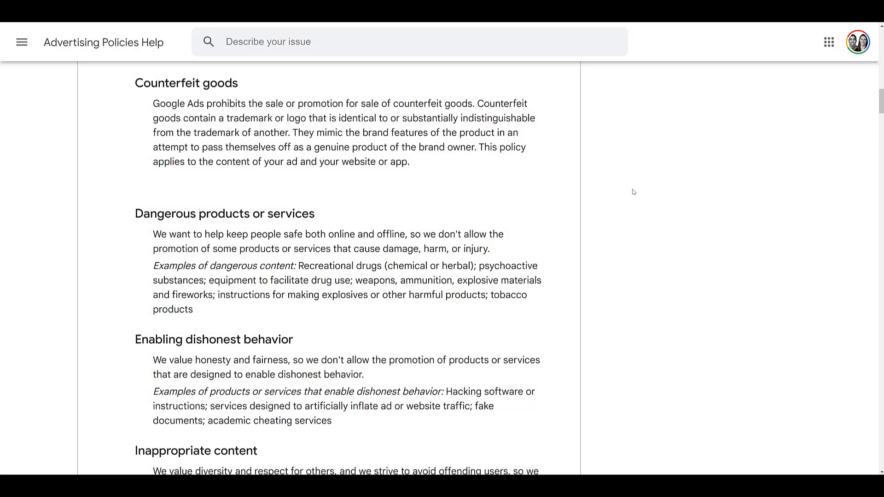
Scroll the Advertising Policies page through restricted content down to Editorial & technical requirements.
{"action": "scroll", "coordinate": [633, 192], "scroll_direction": "down", "scroll_amount": 1}
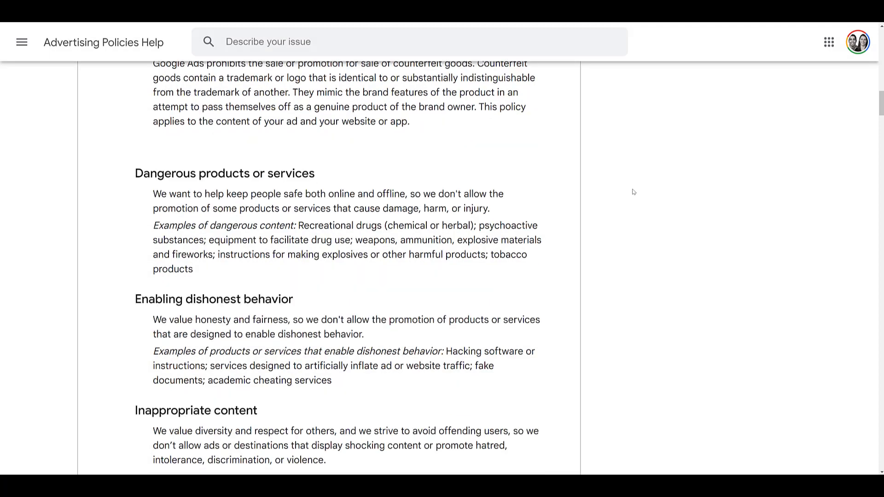
{"action": "scroll", "coordinate": [633, 192], "scroll_direction": "down", "scroll_amount": 1}
{"action": "scroll", "coordinate": [633, 192], "scroll_direction": "down", "scroll_amount": 1}
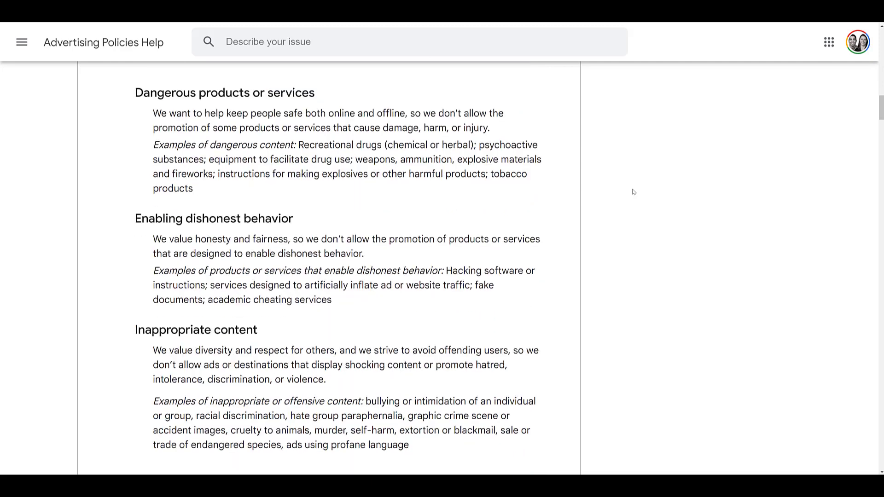
{"action": "scroll", "coordinate": [633, 192], "scroll_direction": "down", "scroll_amount": 1}
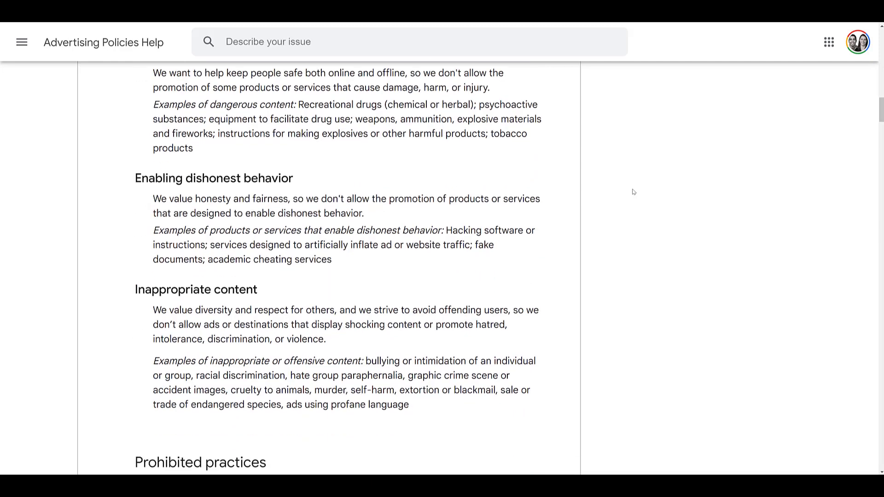
{"action": "scroll", "coordinate": [633, 192], "scroll_direction": "down", "scroll_amount": 1}
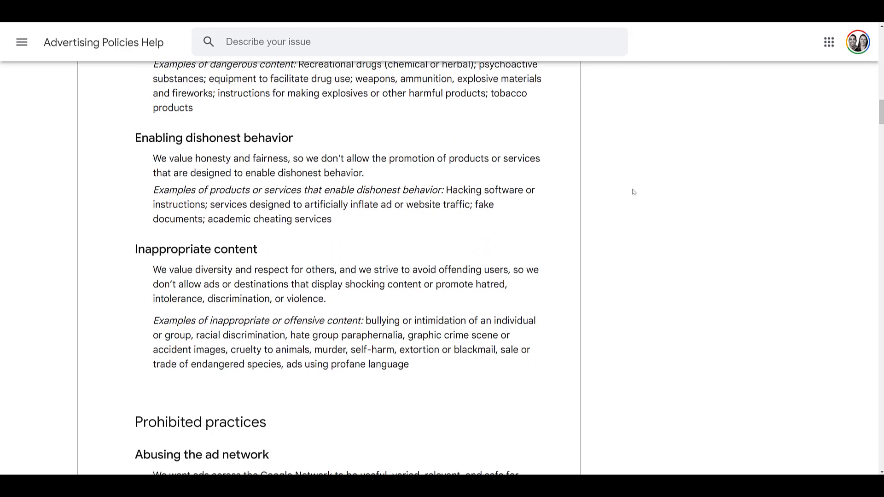
{"action": "scroll", "coordinate": [634, 192], "scroll_direction": "down", "scroll_amount": 3}
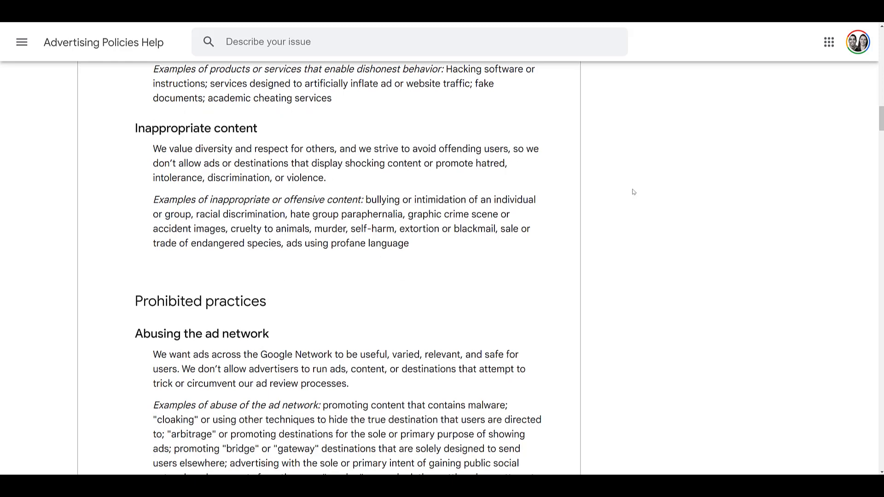
{"action": "scroll", "coordinate": [633, 192], "scroll_direction": "down", "scroll_amount": 5}
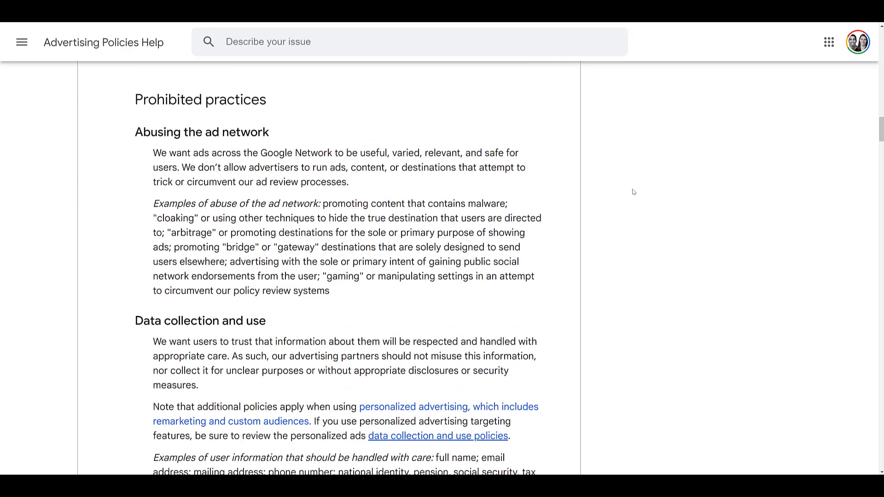
{"action": "scroll", "coordinate": [634, 192], "scroll_direction": "down", "scroll_amount": 5}
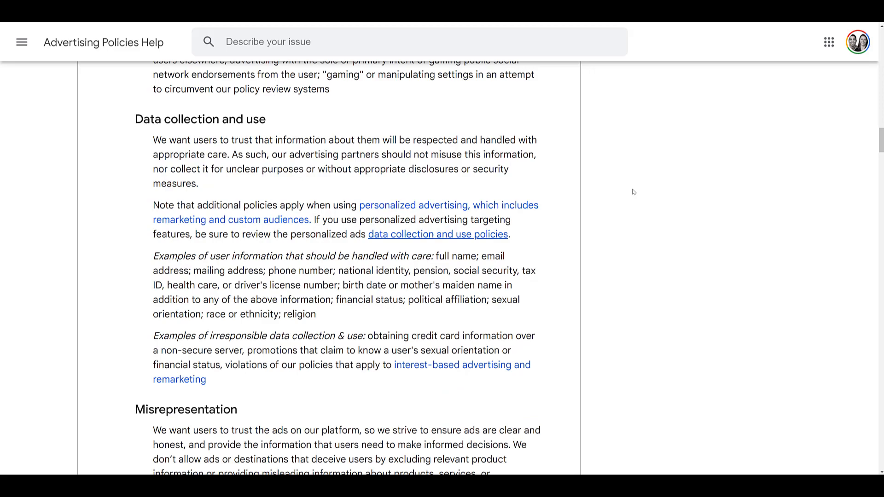
{"action": "scroll", "coordinate": [634, 192], "scroll_direction": "down", "scroll_amount": 6}
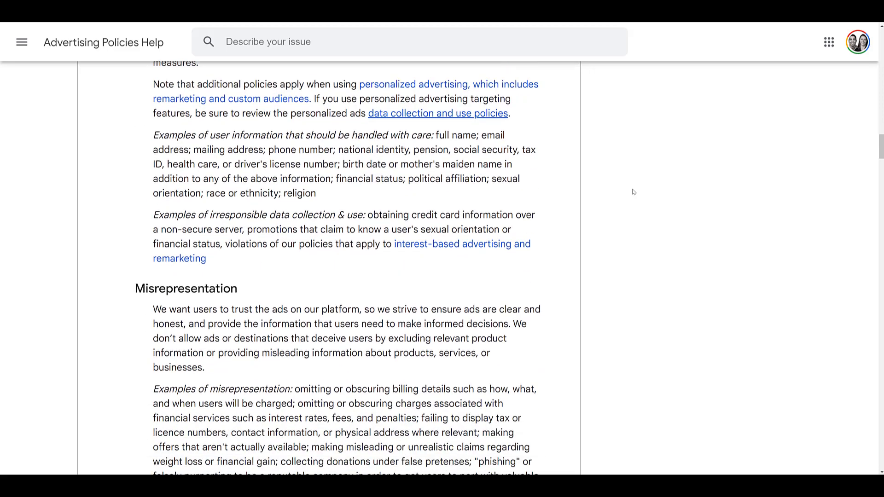
{"action": "scroll", "coordinate": [634, 192], "scroll_direction": "down", "scroll_amount": 5}
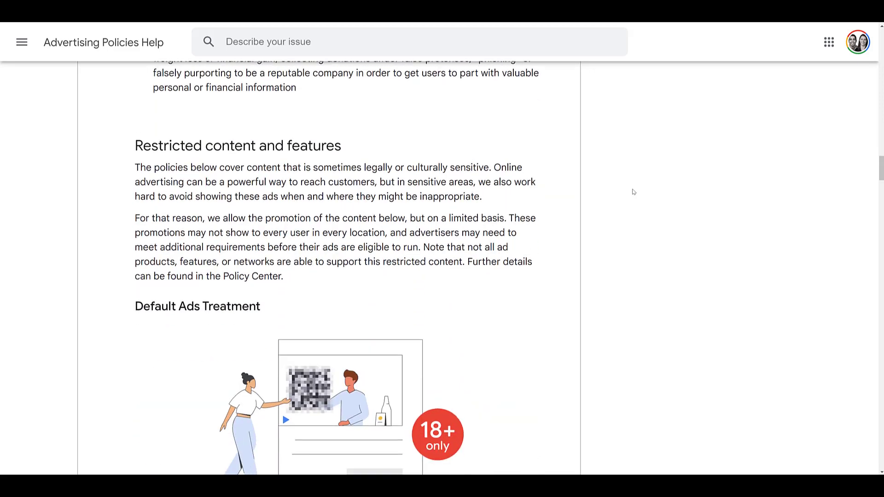
{"action": "scroll", "coordinate": [633, 192], "scroll_direction": "down", "scroll_amount": 1}
{"action": "scroll", "coordinate": [633, 192], "scroll_direction": "down", "scroll_amount": 8}
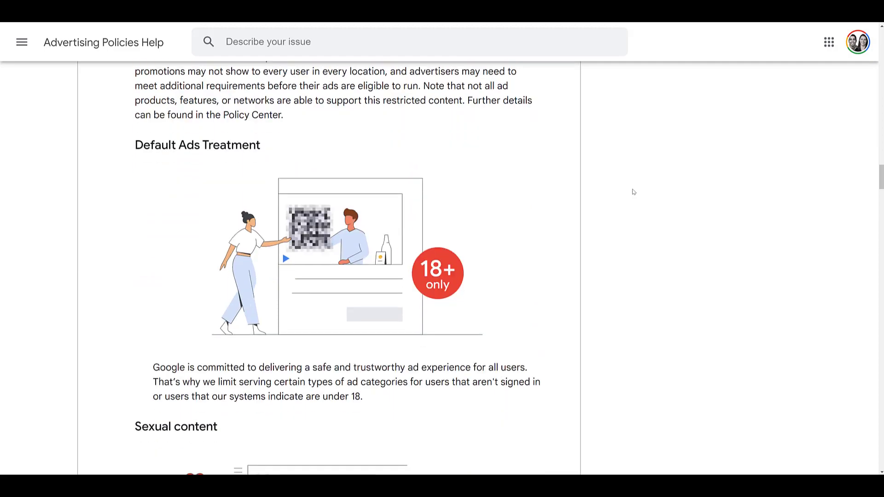
{"action": "scroll", "coordinate": [634, 192], "scroll_direction": "down", "scroll_amount": 10}
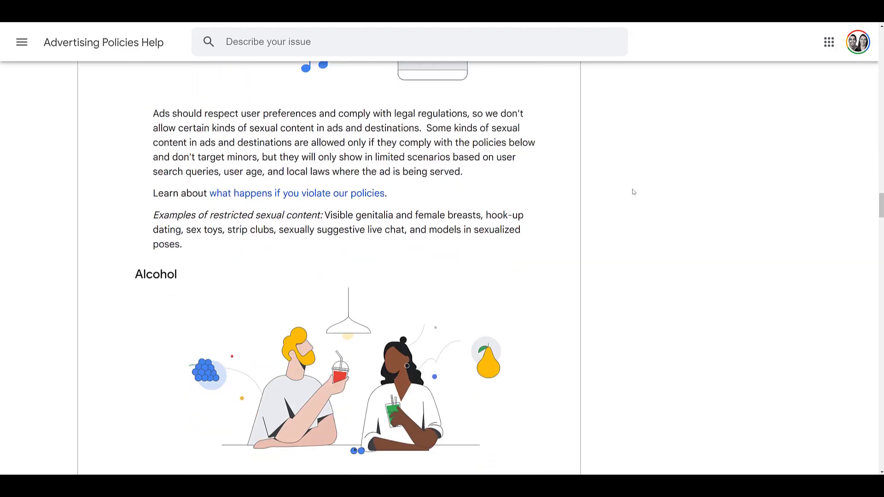
{"action": "scroll", "coordinate": [633, 192], "scroll_direction": "down", "scroll_amount": 4}
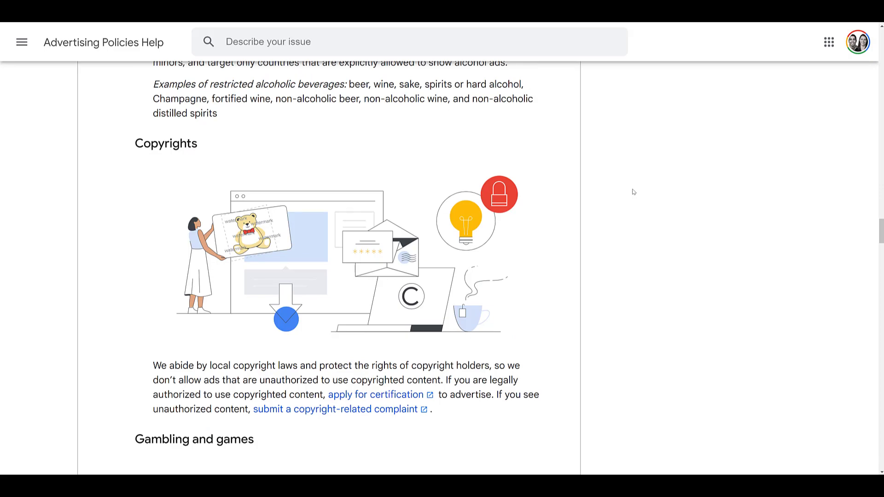
{"action": "scroll", "coordinate": [633, 192], "scroll_direction": "down", "scroll_amount": 10}
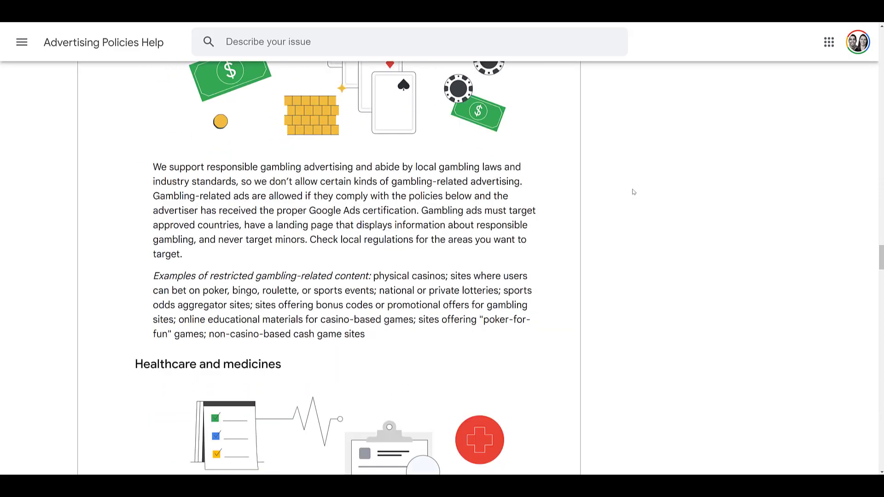
{"action": "scroll", "coordinate": [634, 192], "scroll_direction": "down", "scroll_amount": 4}
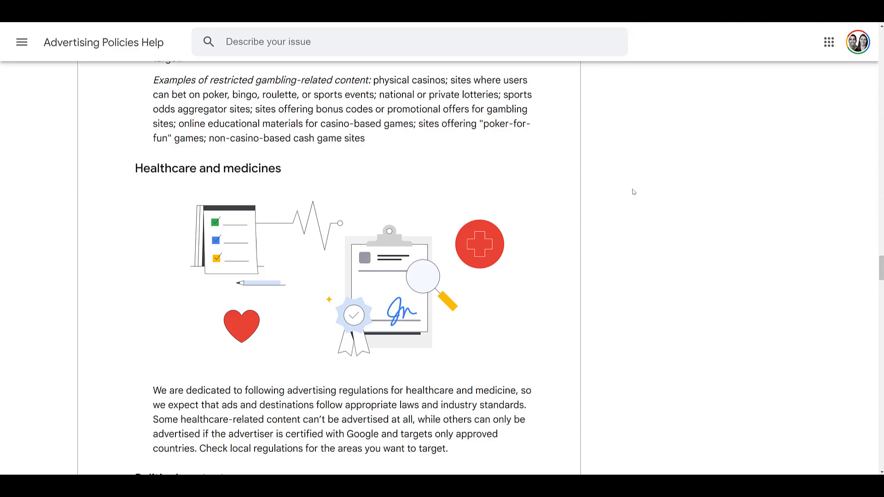
{"action": "scroll", "coordinate": [633, 192], "scroll_direction": "down", "scroll_amount": 15}
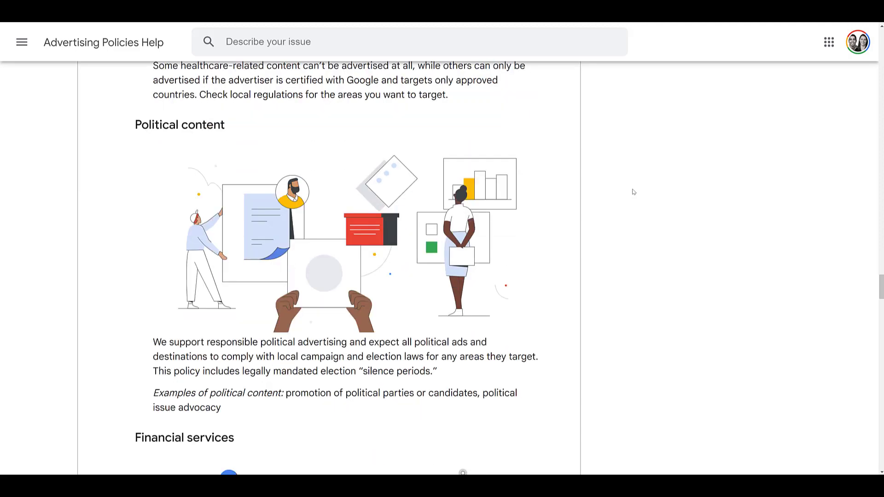
{"action": "scroll", "coordinate": [633, 192], "scroll_direction": "down", "scroll_amount": 12}
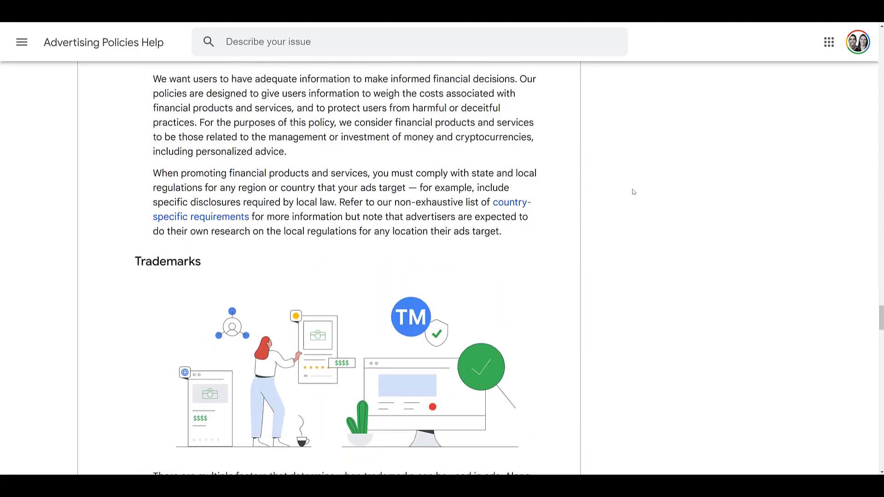
{"action": "scroll", "coordinate": [633, 192], "scroll_direction": "down", "scroll_amount": 6}
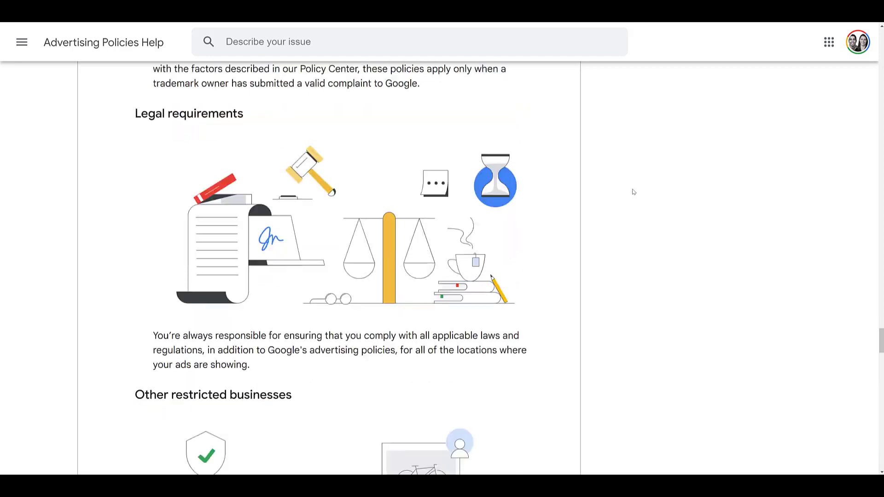
{"action": "scroll", "coordinate": [633, 192], "scroll_direction": "down", "scroll_amount": 10}
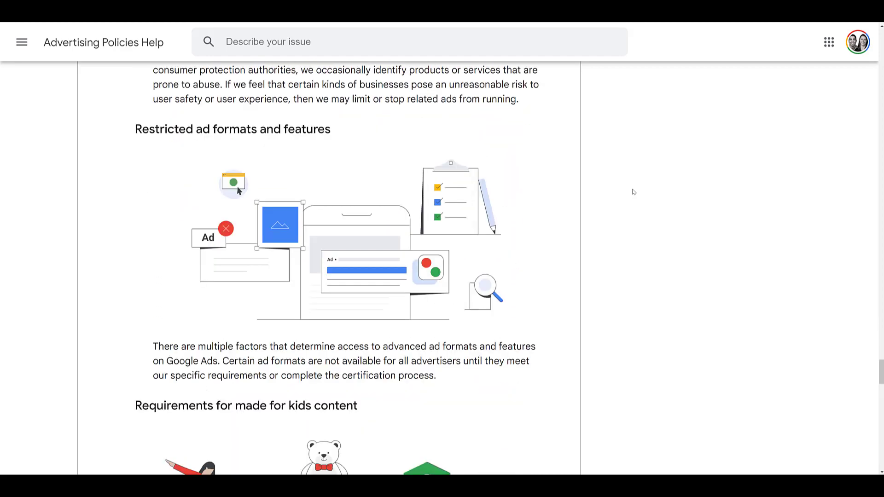
{"action": "scroll", "coordinate": [633, 192], "scroll_direction": "down", "scroll_amount": 11}
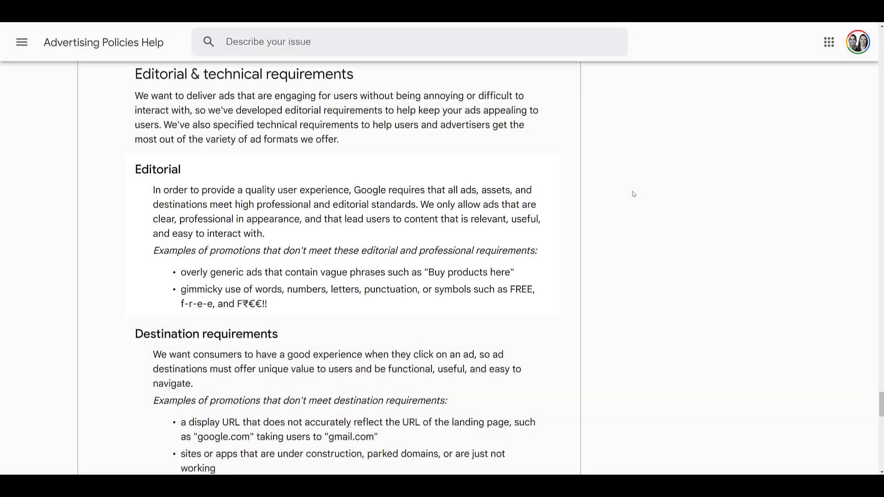
{"action": "scroll", "coordinate": [637, 234], "scroll_direction": "down", "scroll_amount": 3}
{"action": "scroll", "coordinate": [639, 233], "scroll_direction": "down", "scroll_amount": 1}
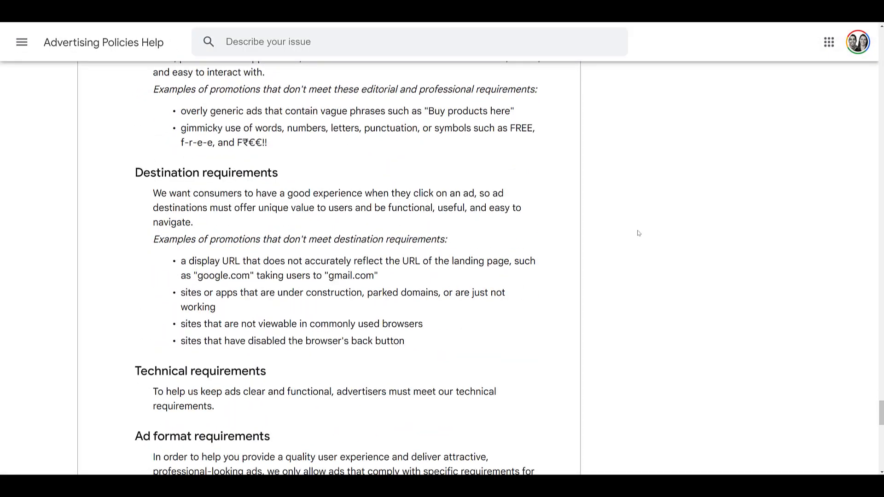
{"action": "scroll", "coordinate": [638, 233], "scroll_direction": "down", "scroll_amount": 7}
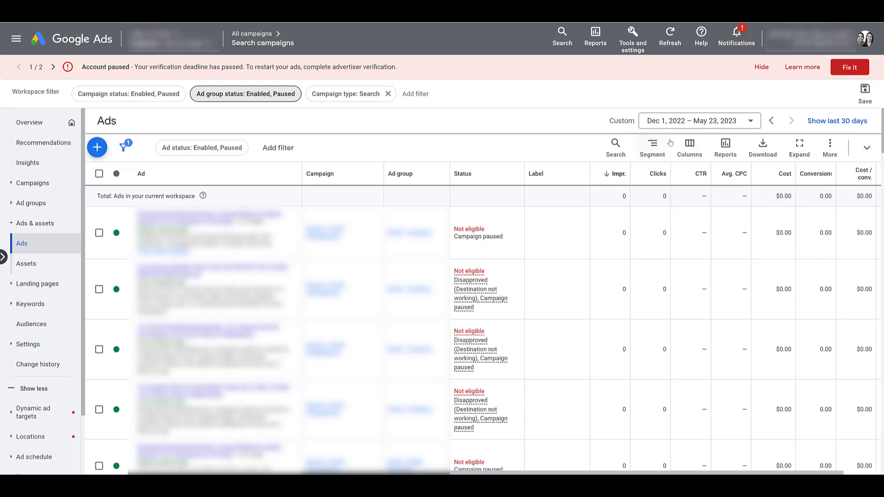
Add the 'policy' search result Policy details column, moved to the front of Your columns.
{"action": "left_click", "coordinate": [682, 152]}
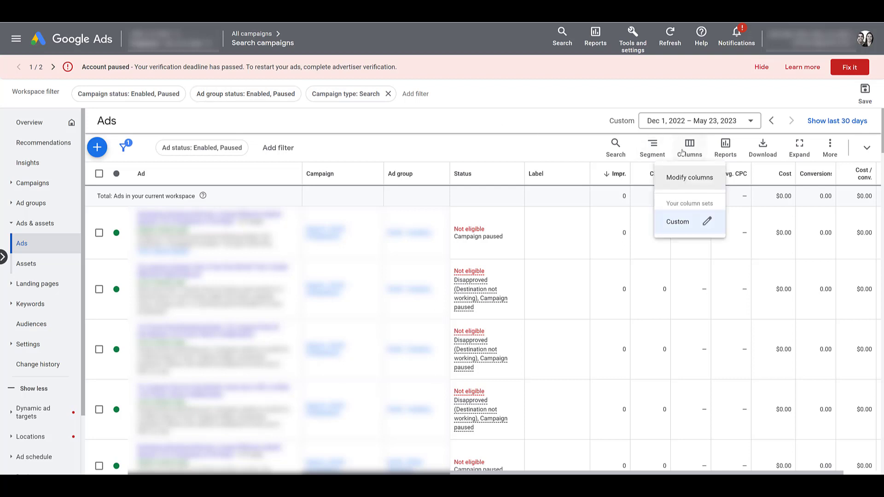
{"action": "left_click", "coordinate": [689, 177]}
{"action": "left_click", "coordinate": [554, 153]}
{"action": "type", "text": "policy"}
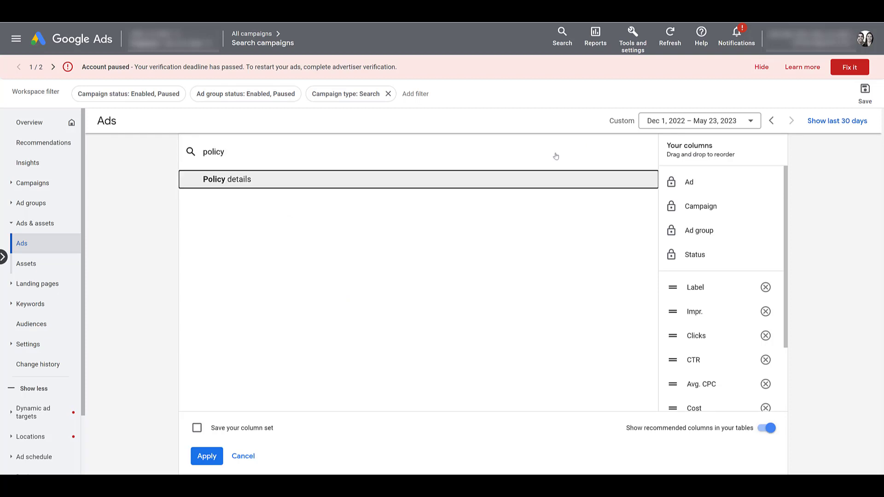
{"action": "left_click", "coordinate": [522, 184]}
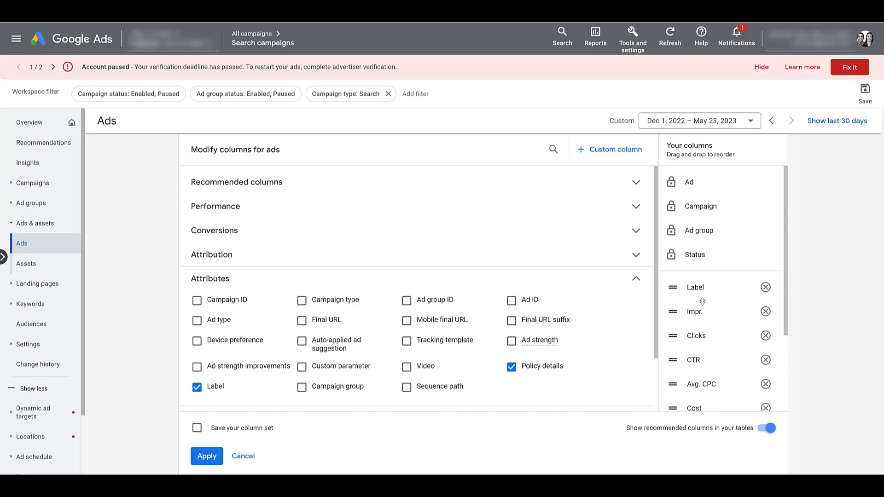
{"action": "scroll", "coordinate": [704, 304], "scroll_direction": "down", "scroll_amount": 3}
{"action": "left_click_drag", "start_coordinate": [726, 397], "coordinate": [711, 177]}
{"action": "left_click", "coordinate": [207, 455]}
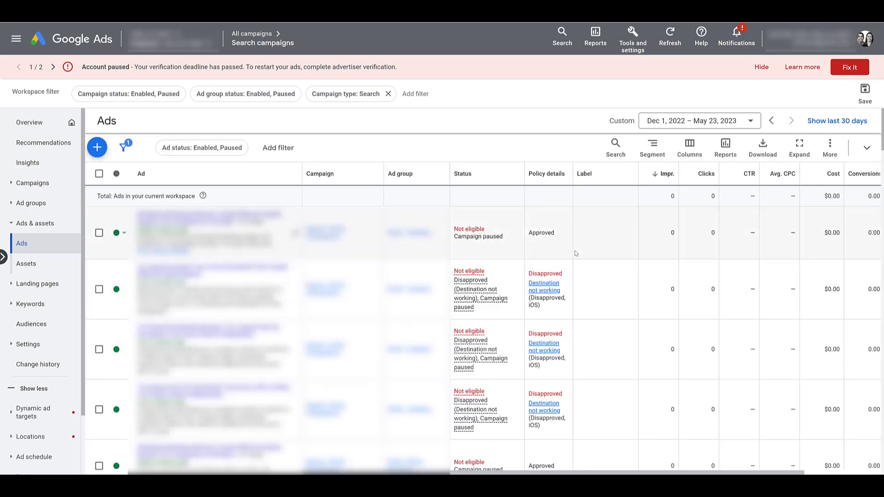
Show Quick help on fixing the Destination not working disapproval.
{"action": "left_click", "coordinate": [549, 287]}
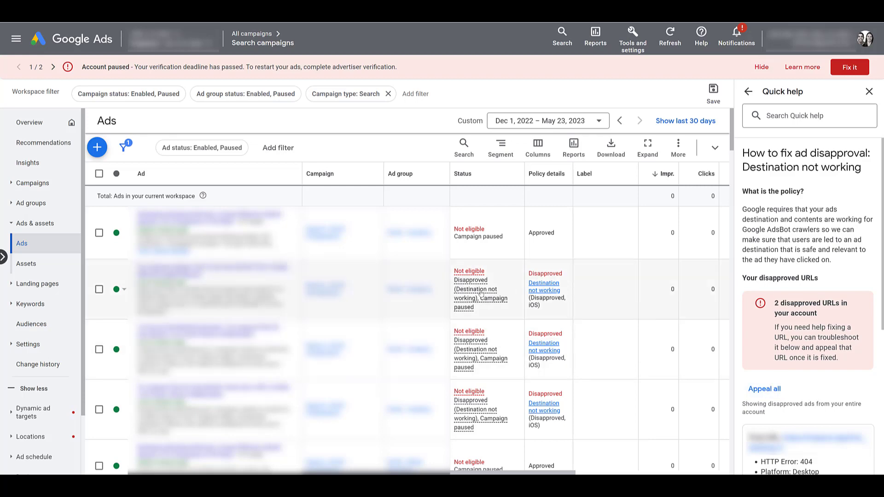
{"action": "mouse_move", "coordinate": [480, 293]}
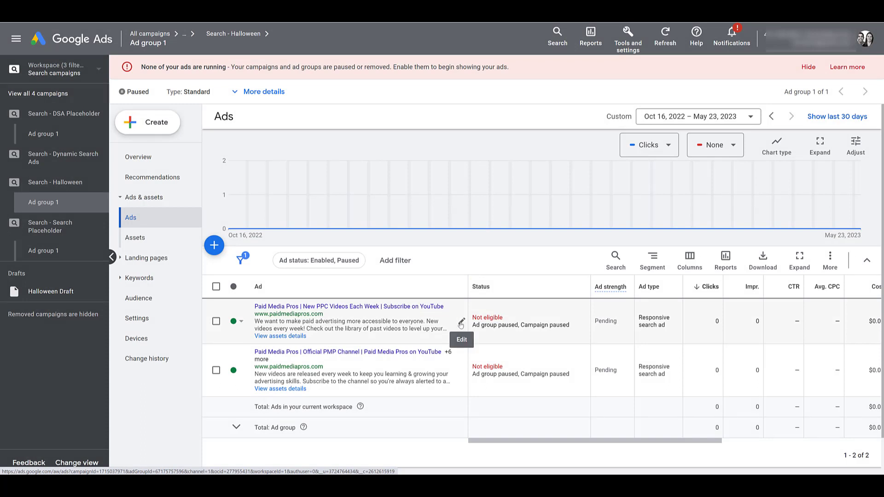
Append 'blog/' to the first ad's final URL and save the ad.
{"action": "left_click", "coordinate": [460, 322]}
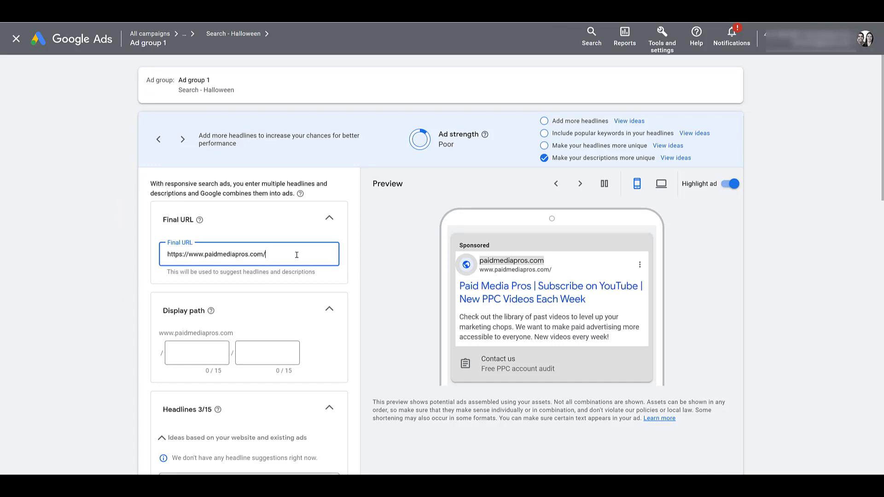
{"action": "type", "text": "blog/"}
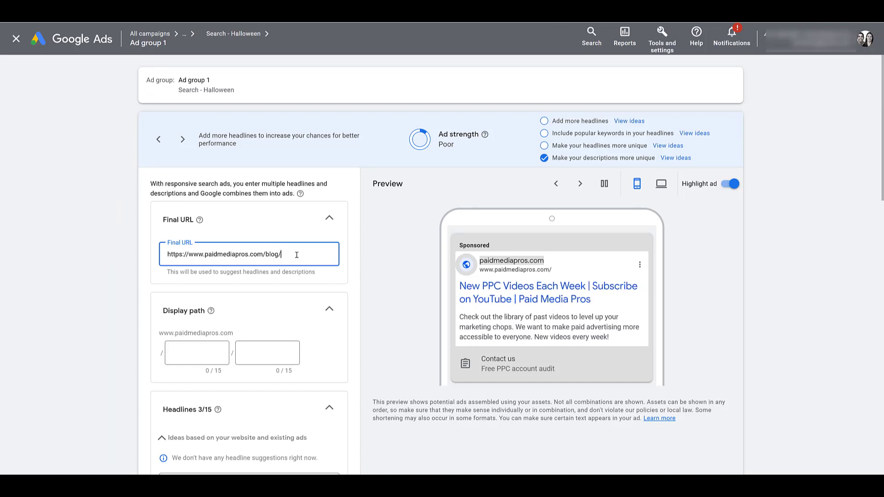
{"action": "scroll", "coordinate": [230, 345], "scroll_direction": "down", "scroll_amount": 15}
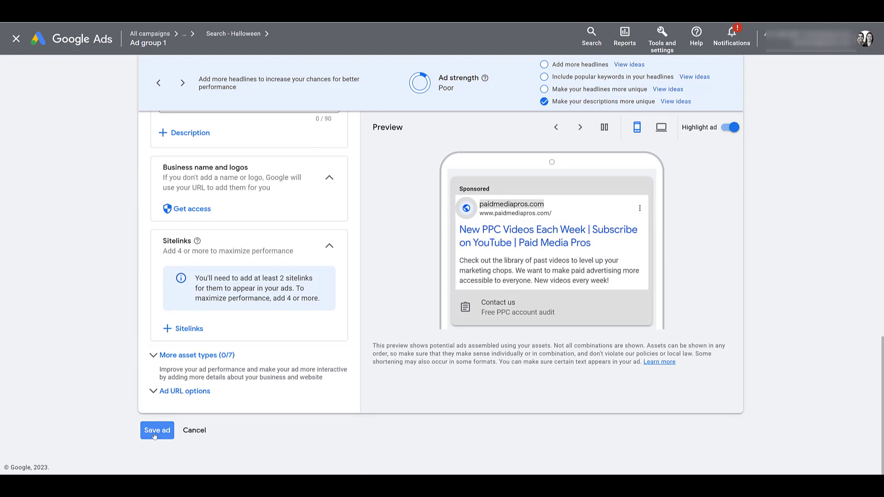
{"action": "left_click", "coordinate": [156, 430]}
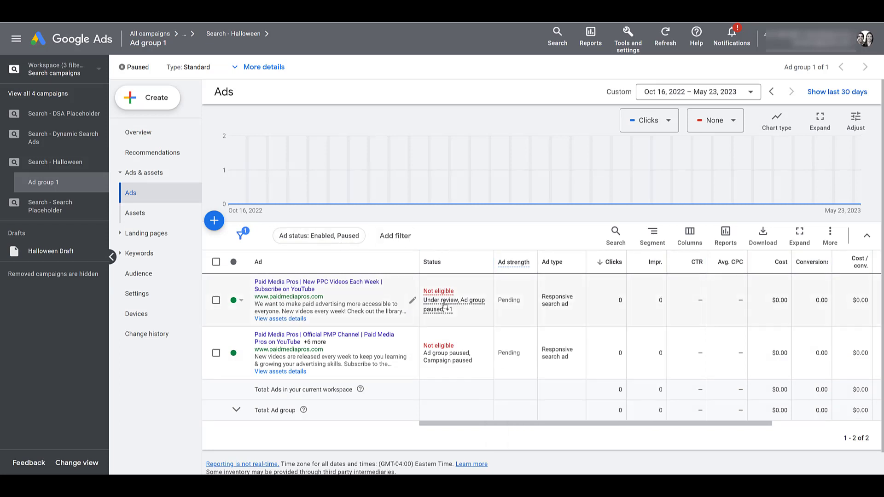
{"action": "mouse_move", "coordinate": [454, 306]}
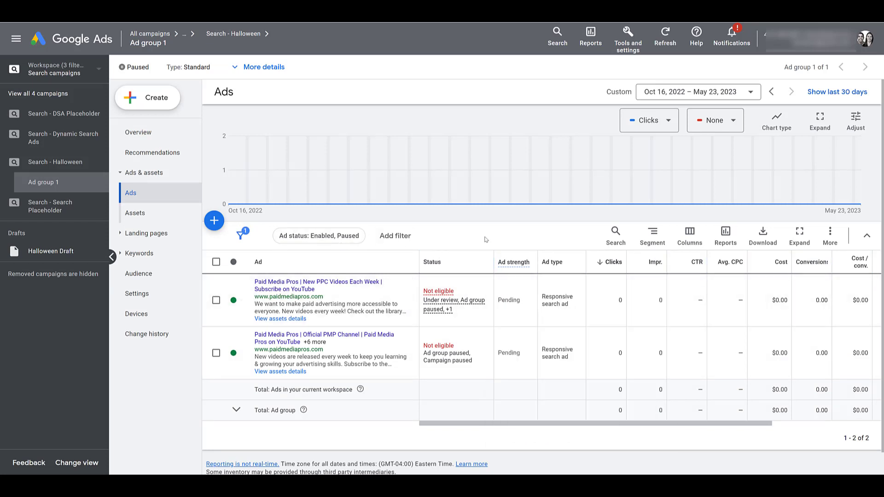